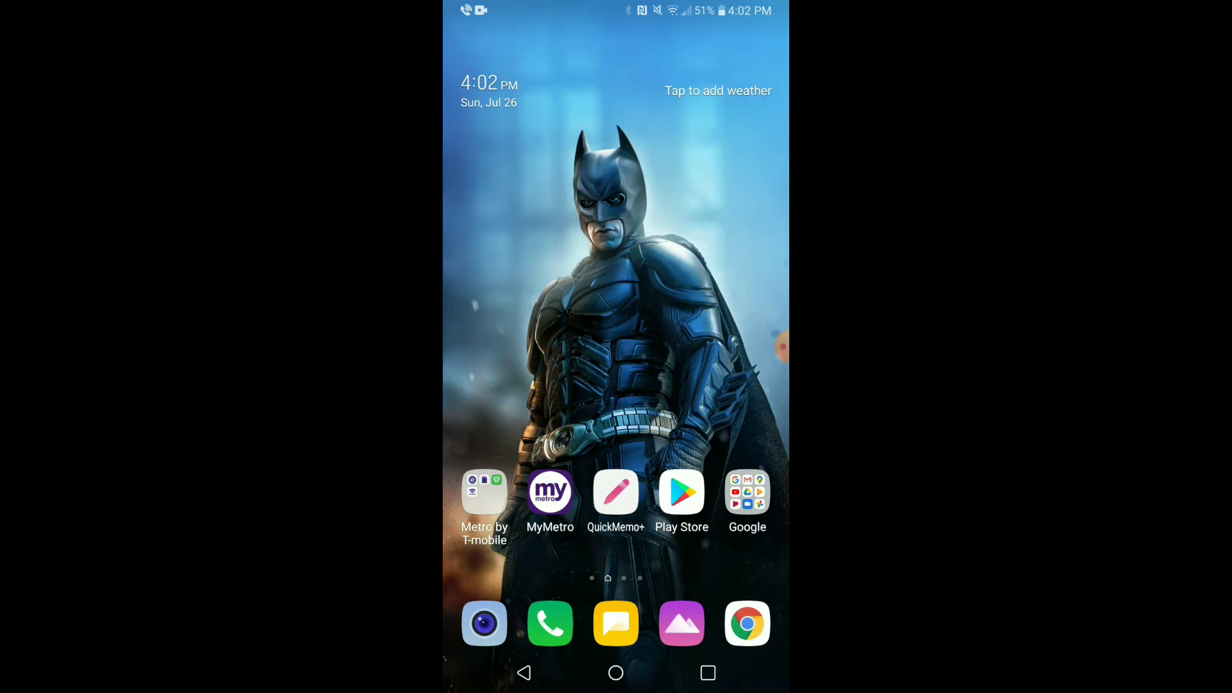
# Swipe partway across the main Batman home page.
pyautogui.moveTo(674, 338); pyautogui.dragTo(597, 337)
# Open the Google folder, flip to its second page and back, then close it.
pyautogui.click(748, 493)
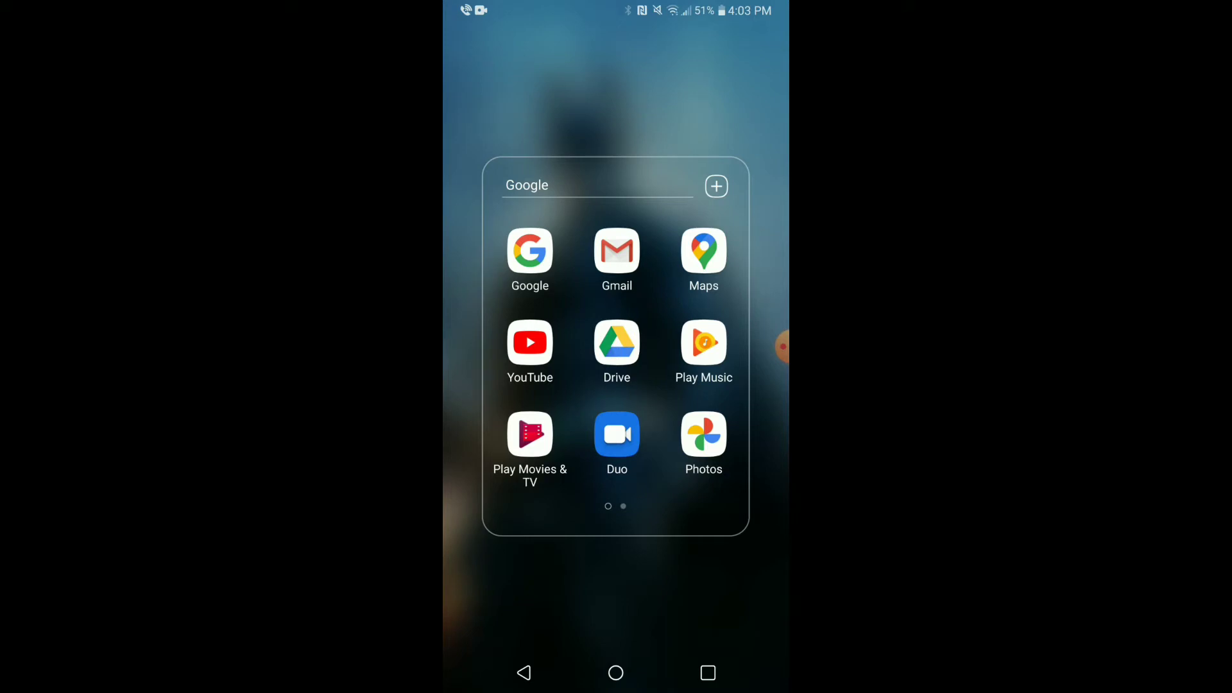
pyautogui.moveTo(693, 385); pyautogui.dragTo(540, 385)
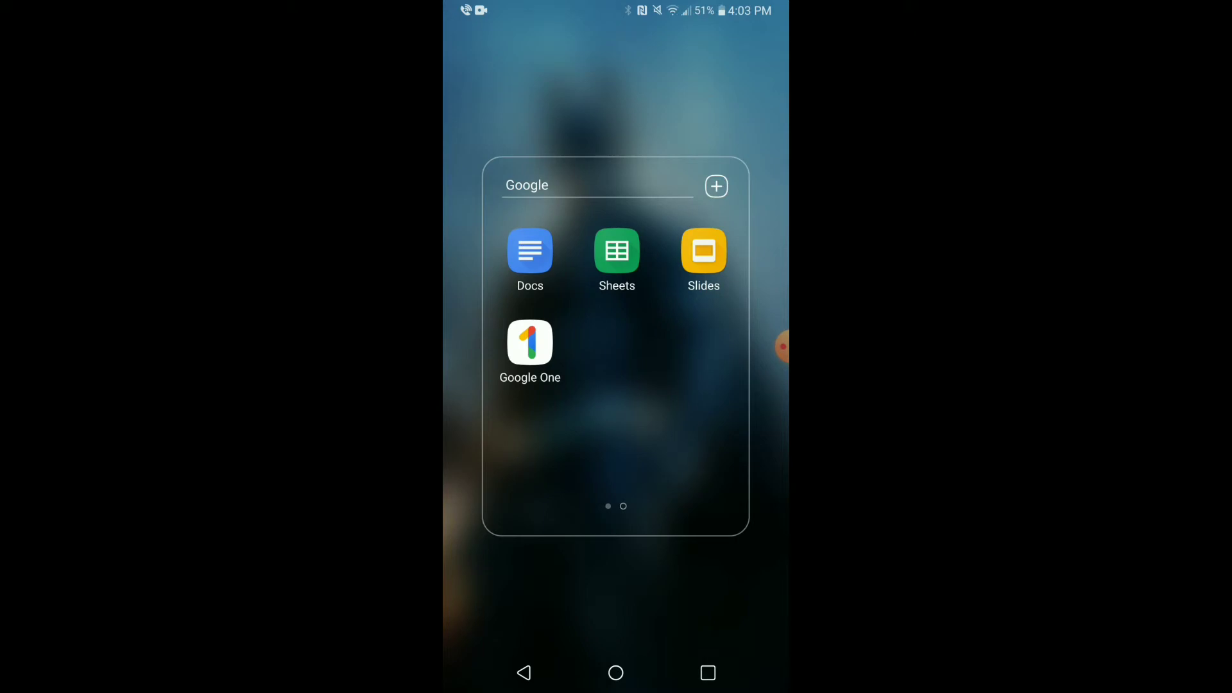
pyautogui.moveTo(539, 386); pyautogui.dragTo(694, 385)
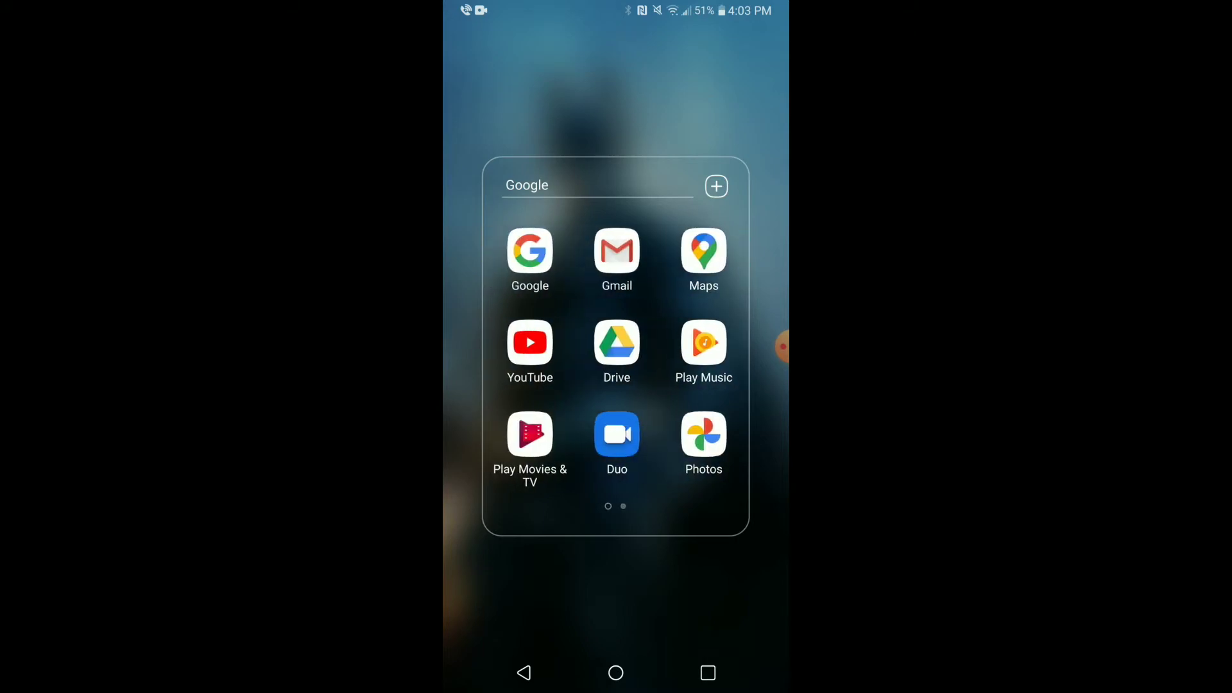
pyautogui.click(617, 674)
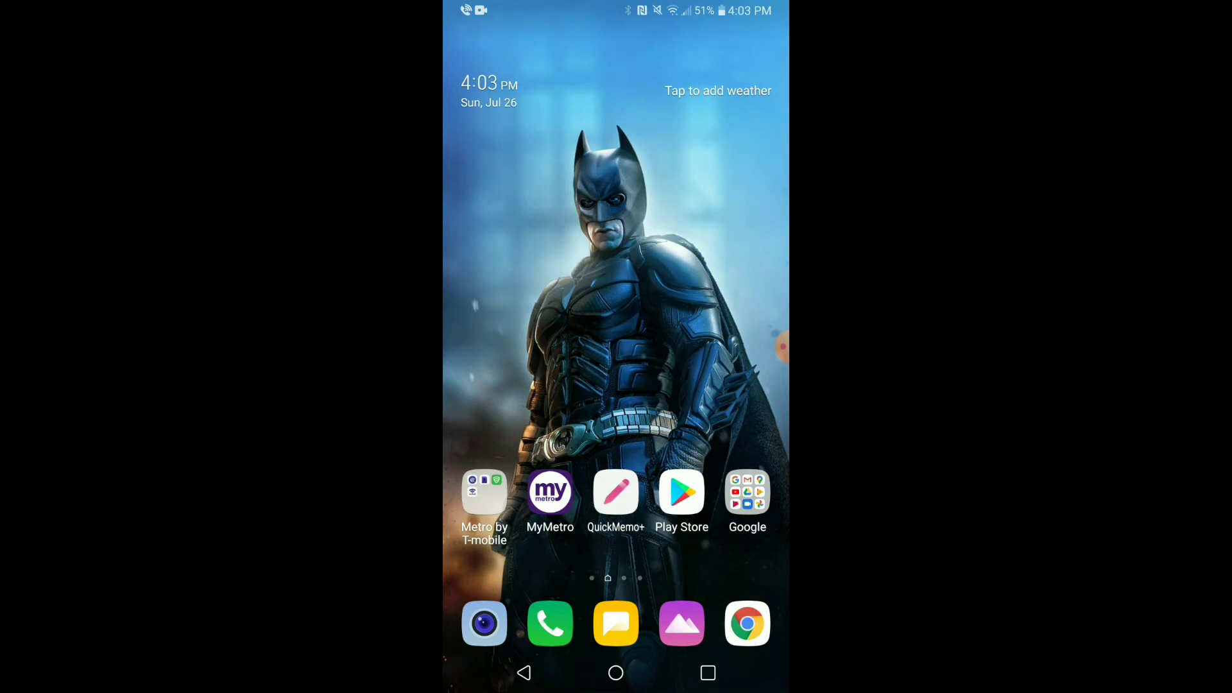
# Swipe to the next page and briefly open the Essentials and Management folders.
pyautogui.moveTo(712, 385); pyautogui.dragTo(520, 386)
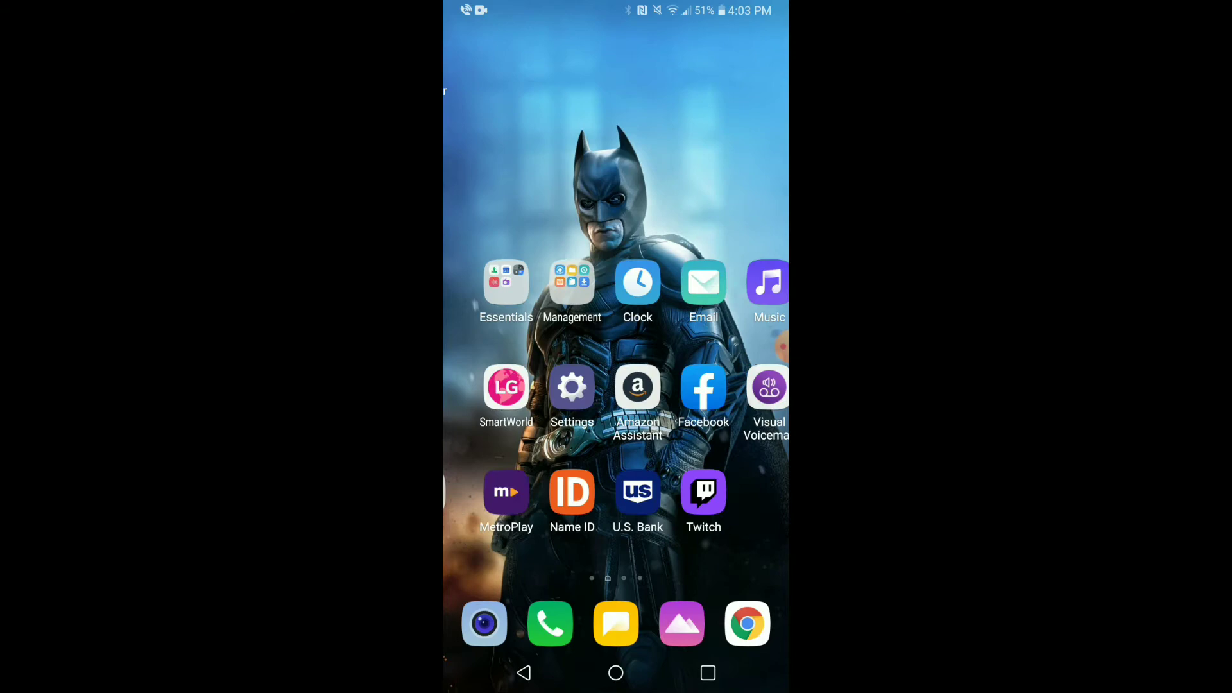
pyautogui.click(484, 282)
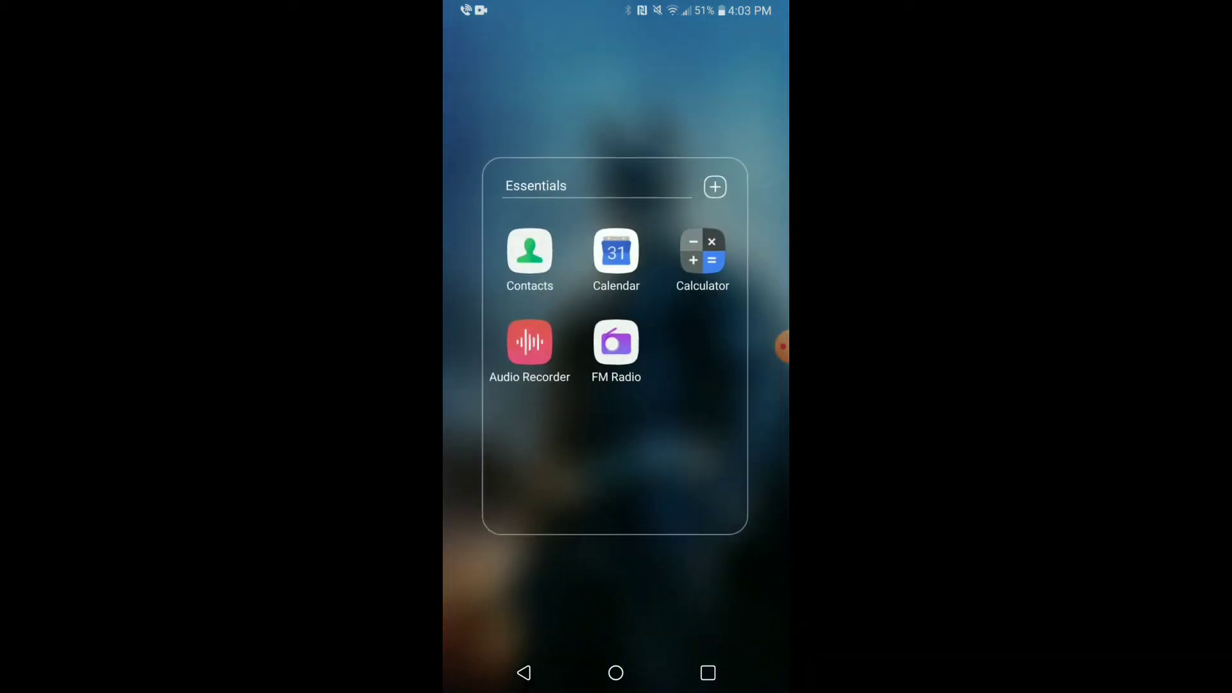
pyautogui.click(524, 673)
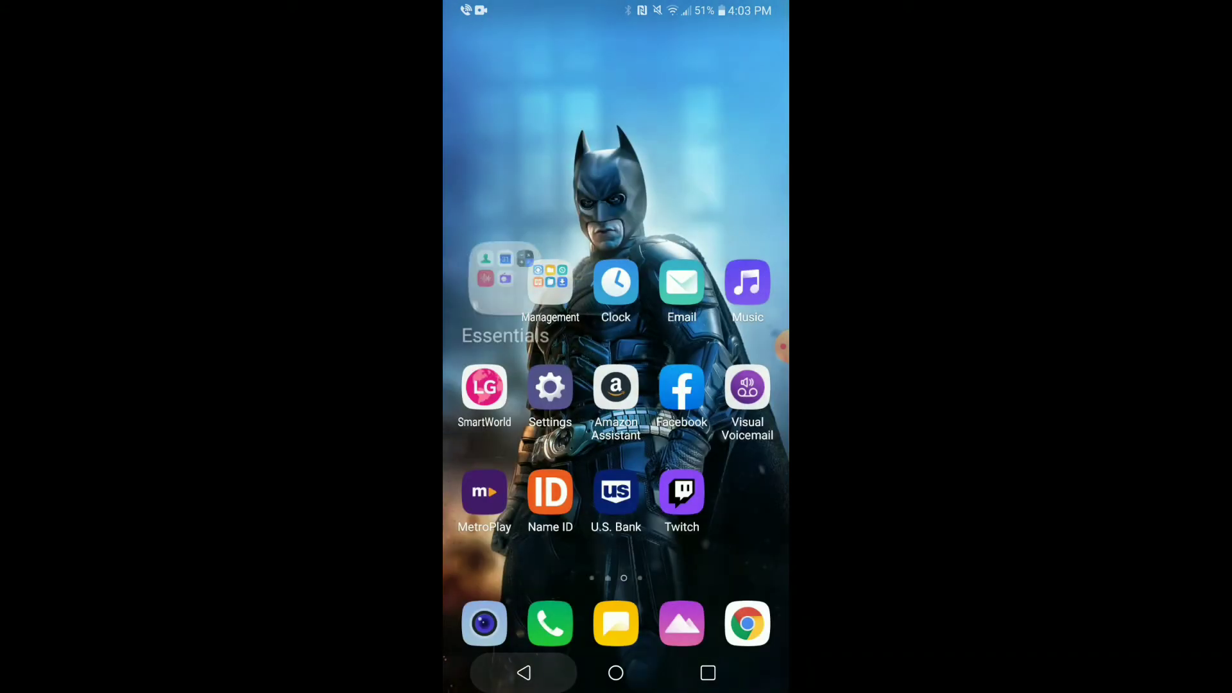
pyautogui.click(550, 276)
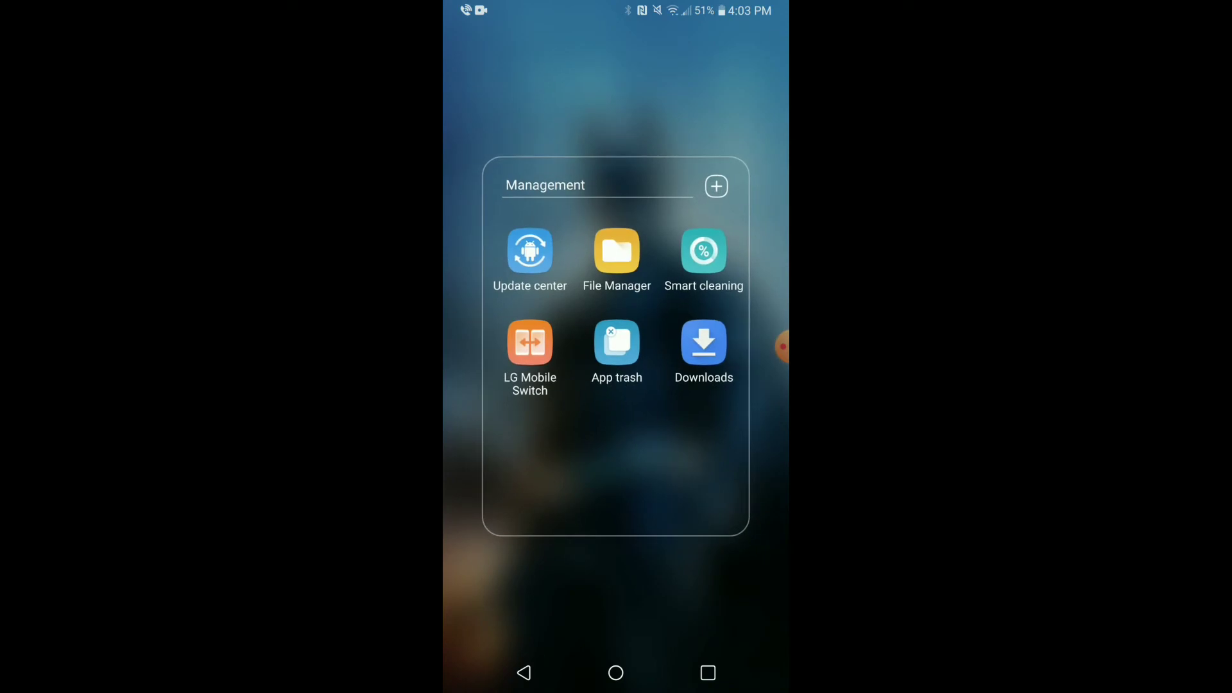
pyautogui.click(524, 673)
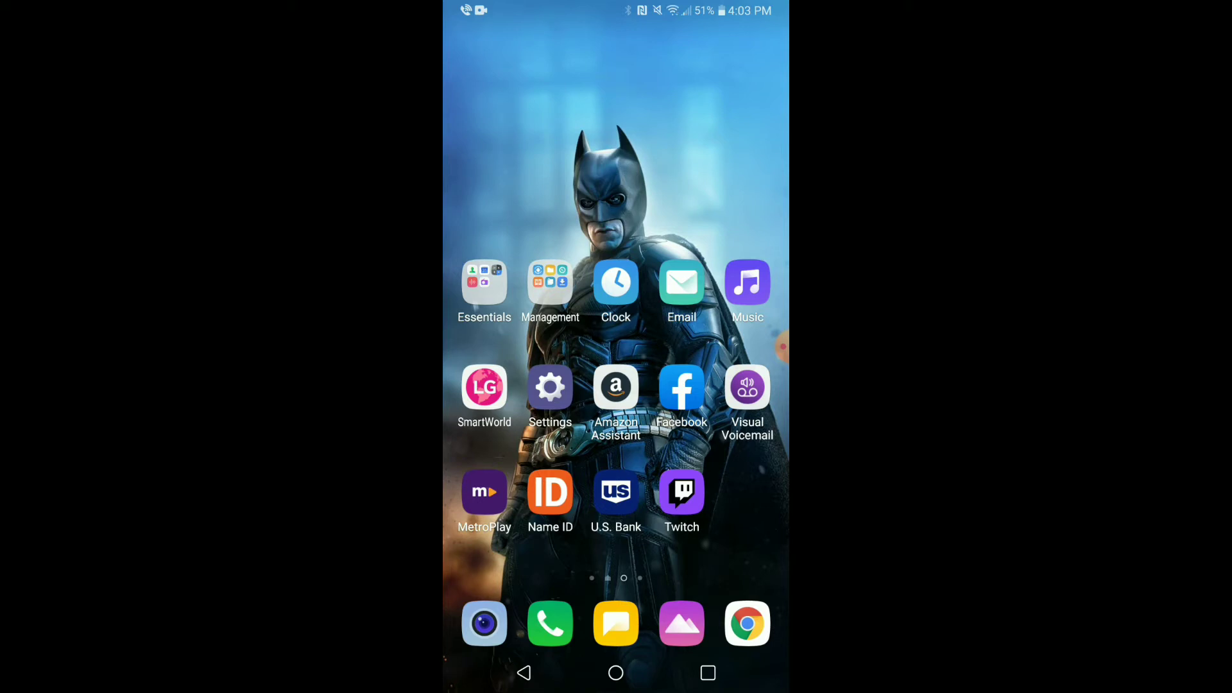
# Swipe to the last page with Instagram, Netflix, Disney+ and XRecorder.
pyautogui.moveTo(693, 433); pyautogui.dragTo(645, 434)
pyautogui.moveTo(713, 434); pyautogui.dragTo(520, 433)
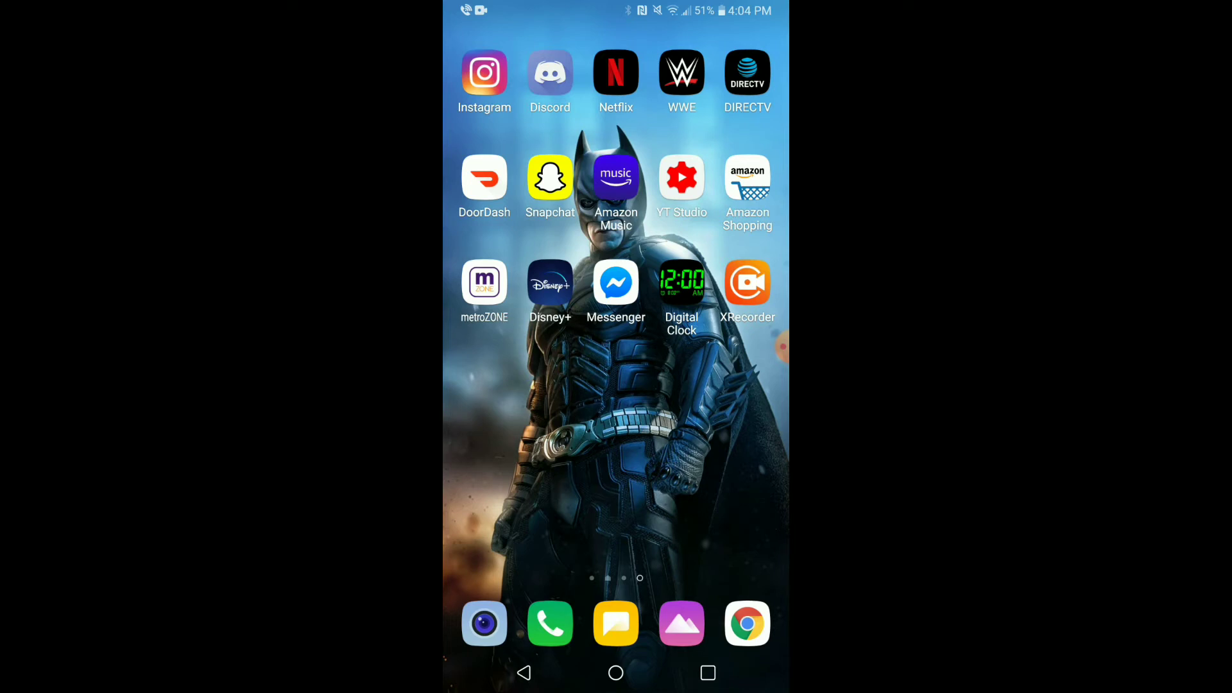
# Press and drag on an empty area of the fourth home page.
pyautogui.moveTo(578, 433); pyautogui.dragTo(645, 433)
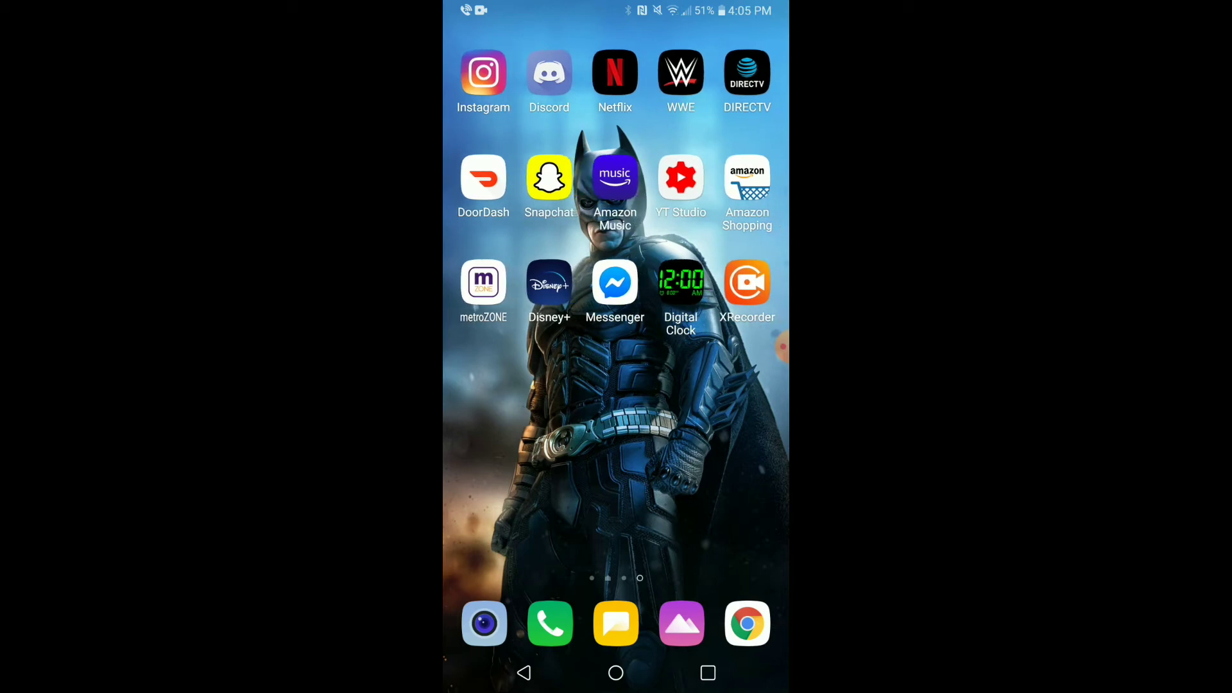
# Enter editing mode on the fourth page, then tap to return to the normal view.
pyautogui.moveTo(616, 433); pyautogui.dragTo(616, 434)
pyautogui.moveTo(577, 386); pyautogui.dragTo(674, 385)
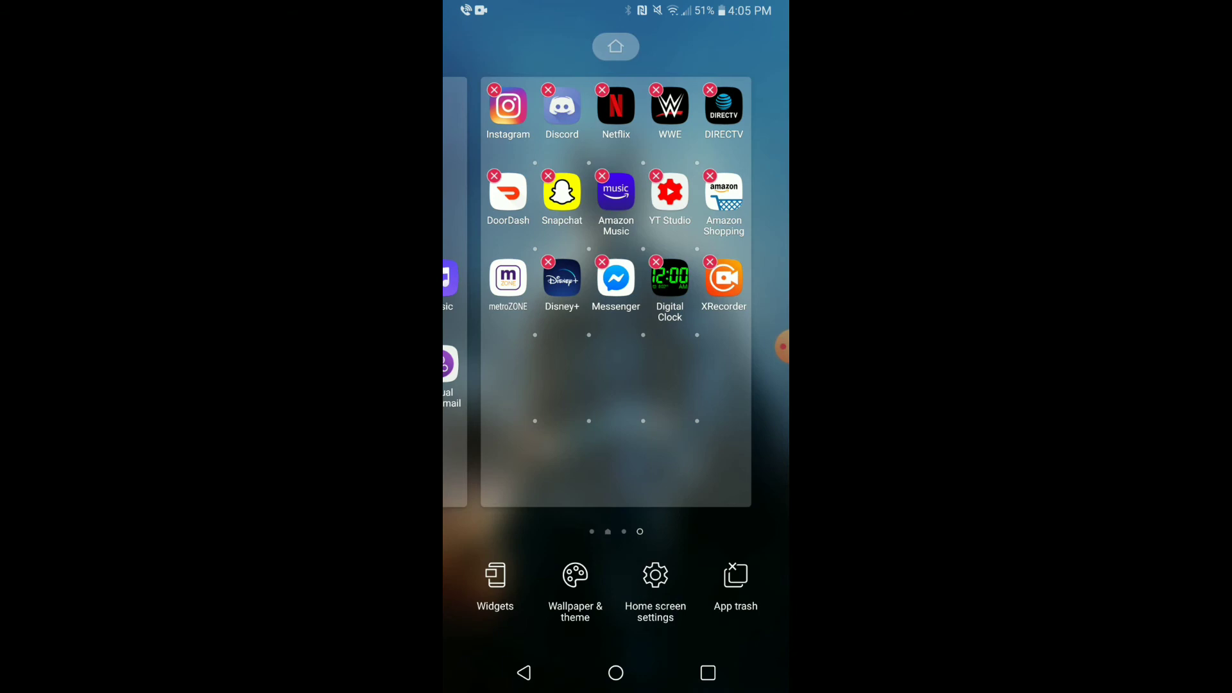
pyautogui.click(616, 385)
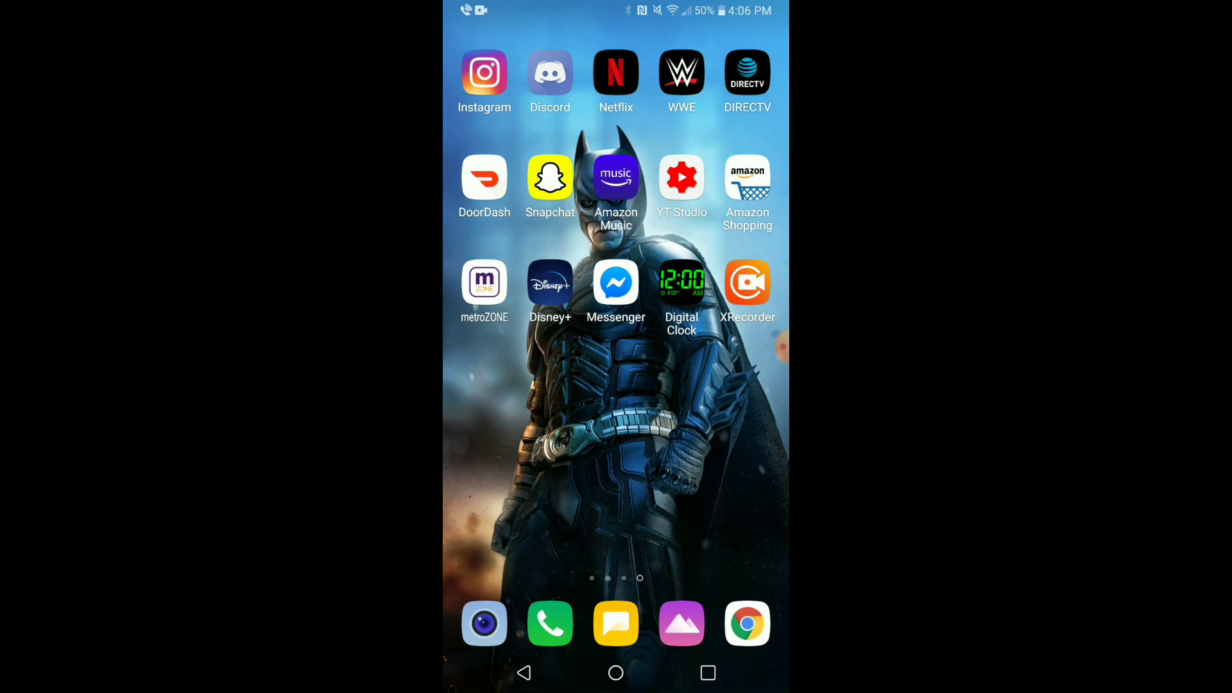
# Launch and close Chrome, swipe back to the Batman page, and pull down the notification shade.
pyautogui.click(747, 624)
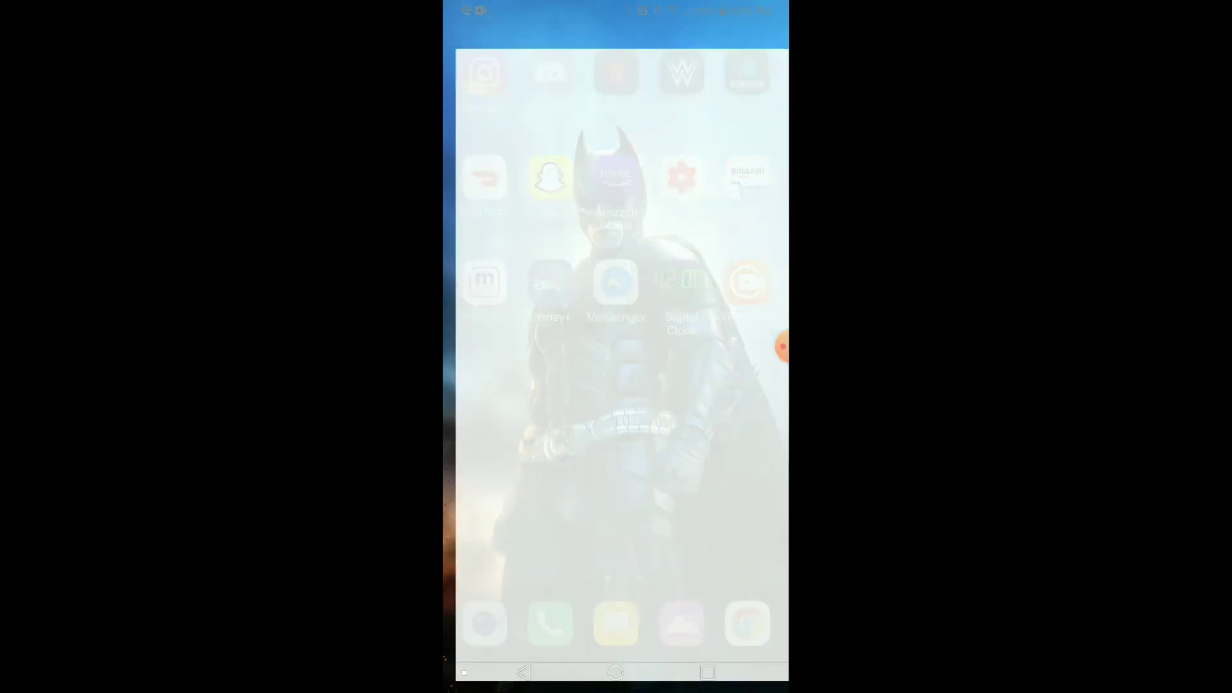
pyautogui.click(616, 673)
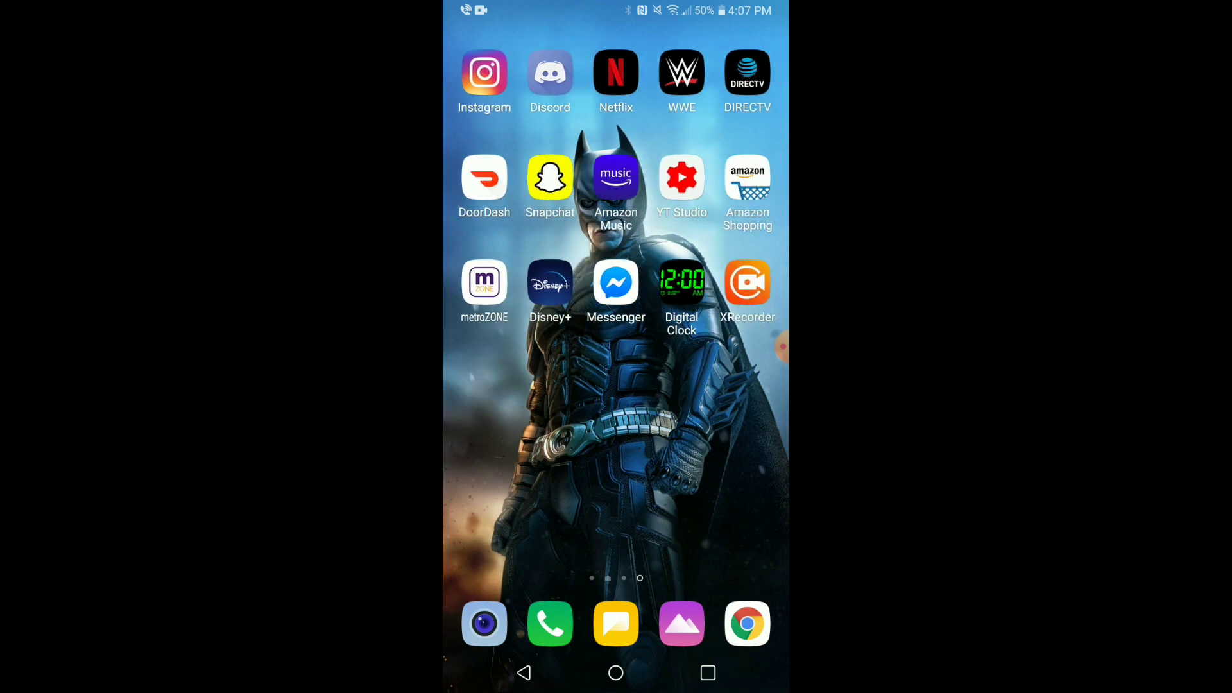
pyautogui.moveTo(539, 434)
pyautogui.mouseDown()
pyautogui.moveTo(731, 433)
pyautogui.moveTo(654, 434)
pyautogui.mouseUp()
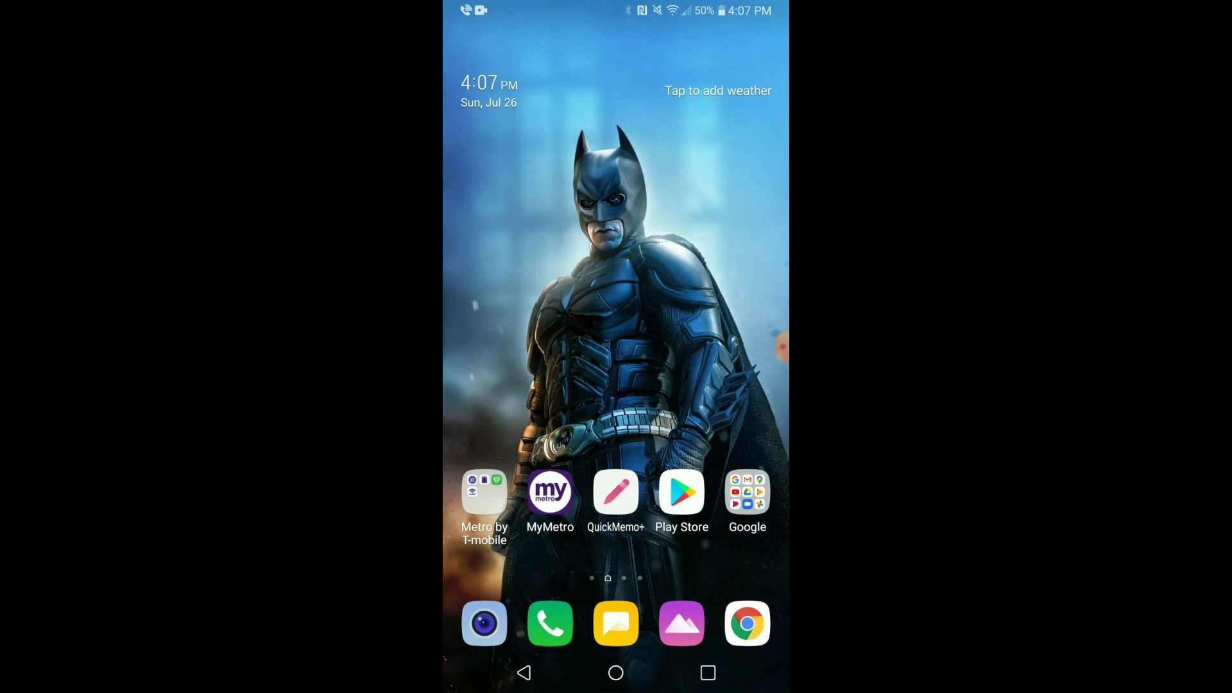
pyautogui.moveTo(616, 15); pyautogui.dragTo(616, 433)
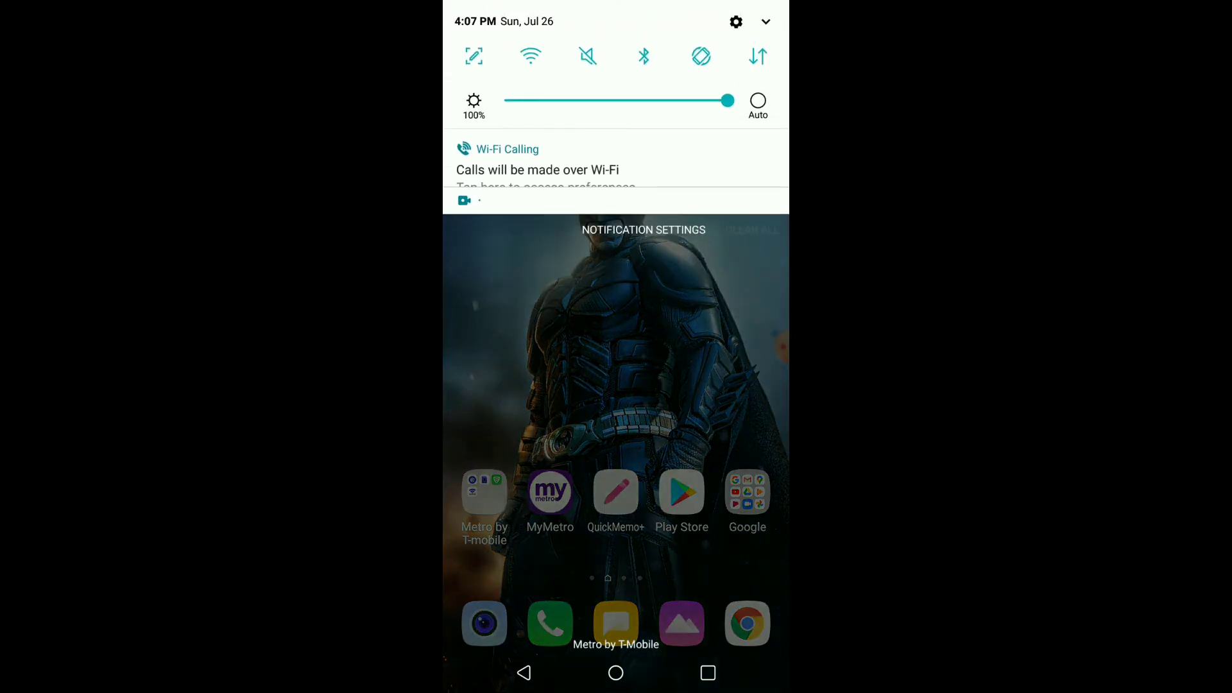